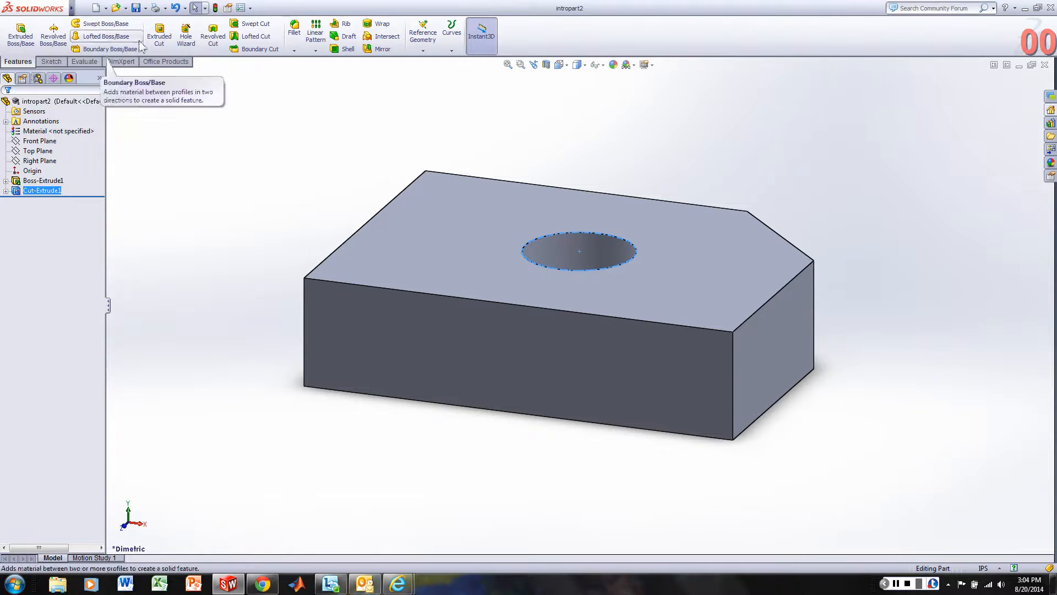
- Round the block's long front top edge with a 0.10 in fillet using FilletXpert
left_click(296, 27)
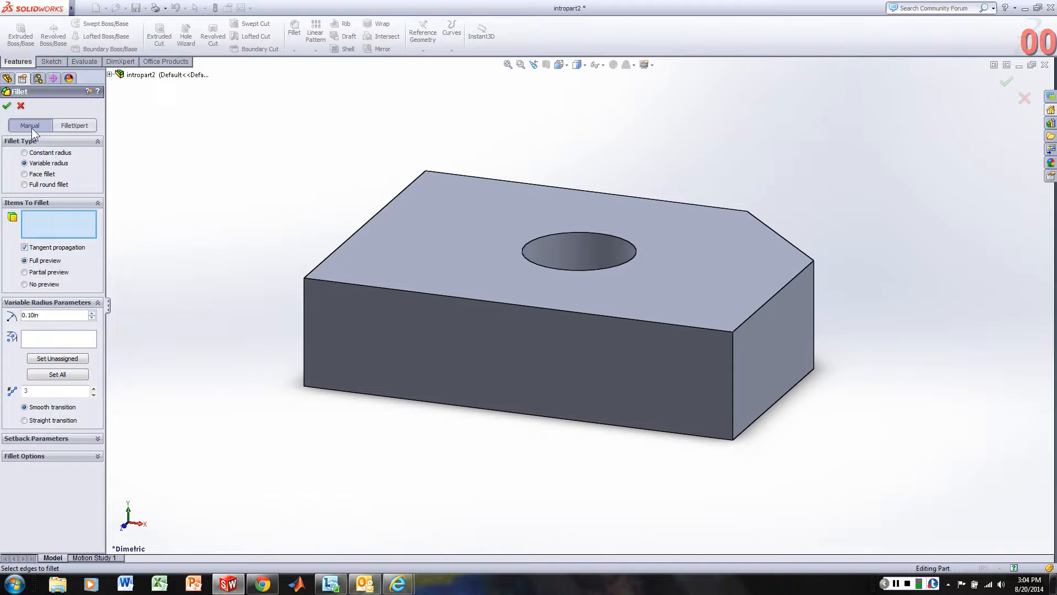
left_click(50, 153)
left_click(49, 163)
left_click(35, 152)
left_click(72, 126)
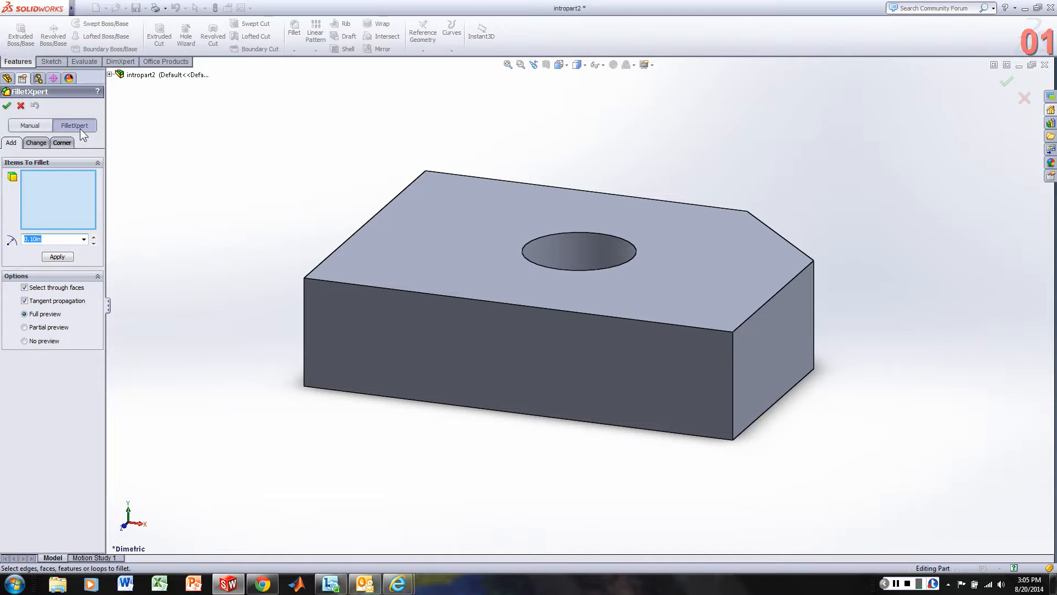
left_click(539, 309)
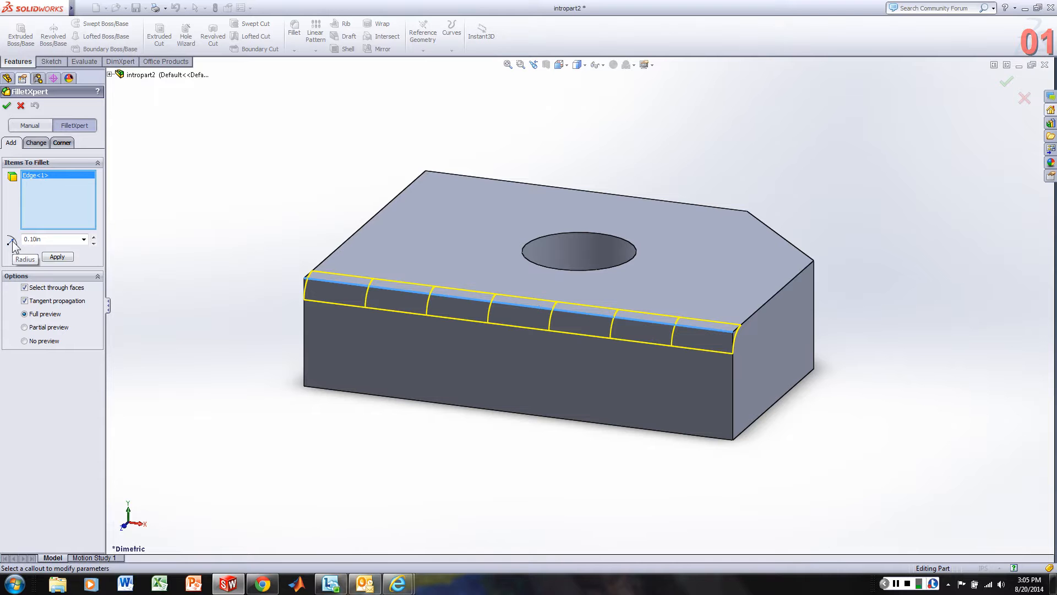
left_click(94, 237)
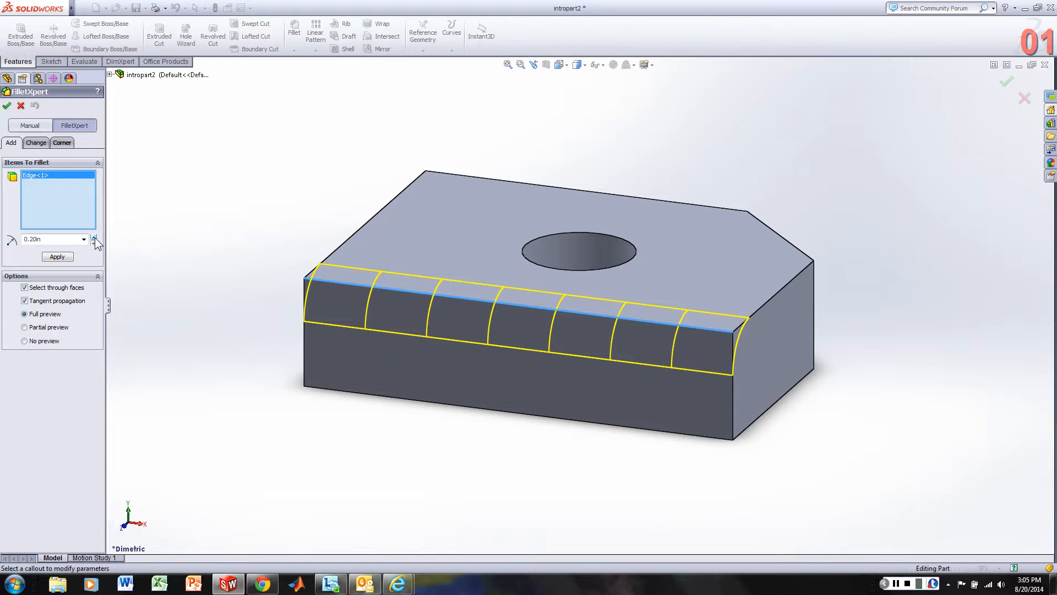
left_click(93, 236)
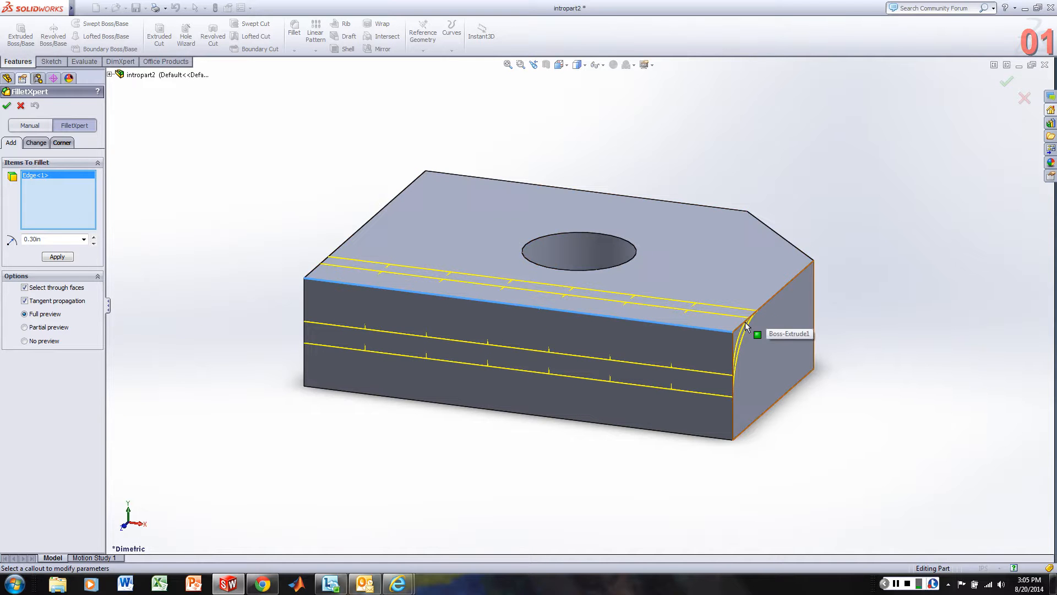
left_click(95, 243)
left_click(94, 242)
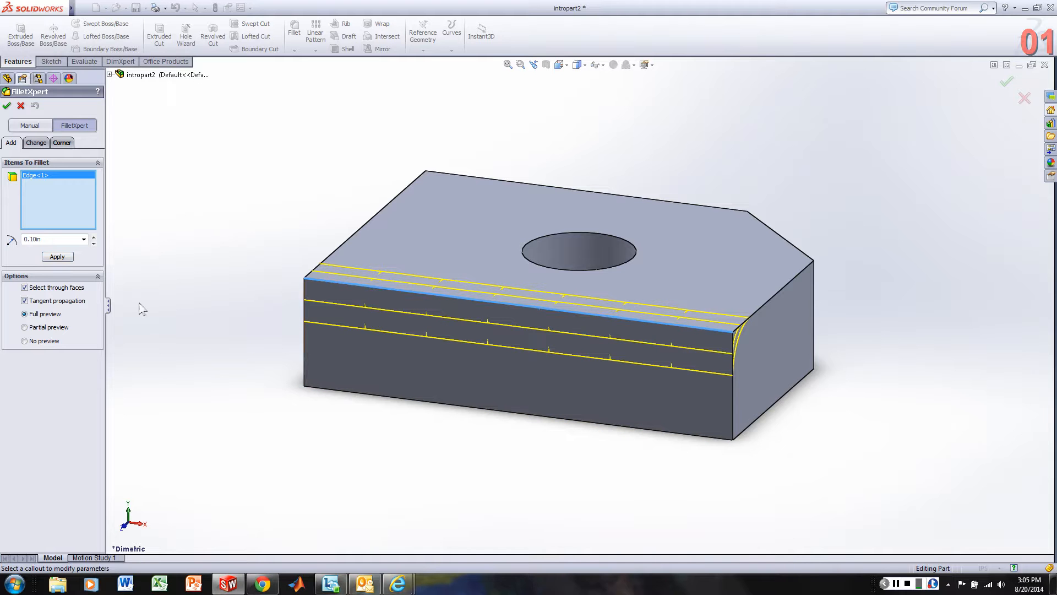
left_click(56, 256)
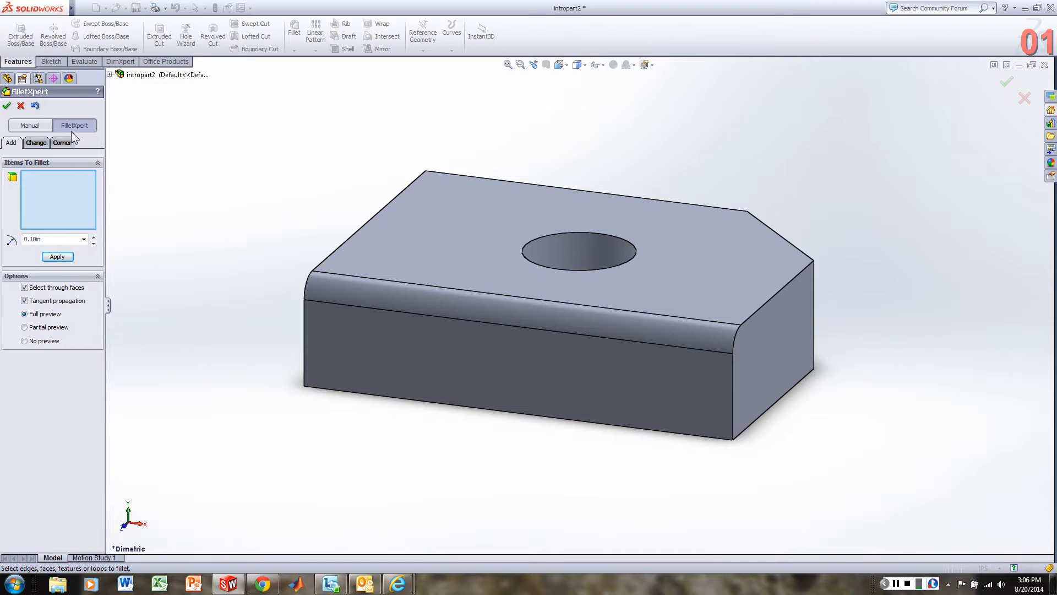
left_click(7, 105)
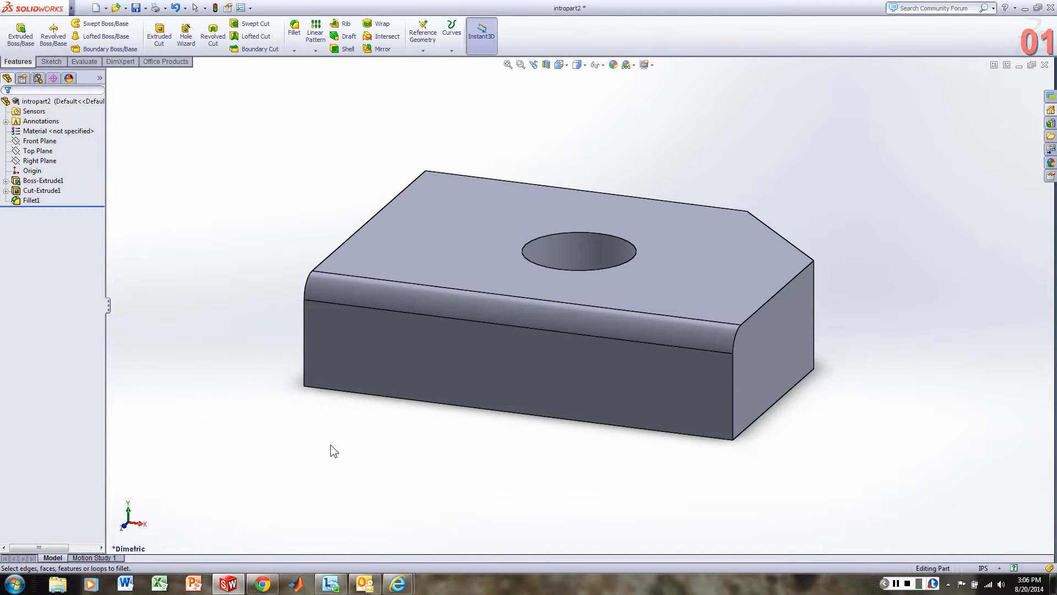
- Add a variable-radius fillet along the unchamfered end face's bottom edge, with 0.2 in at the back end and 0.5 in at the front end
middle_click_drag(330, 446, 642, 394)
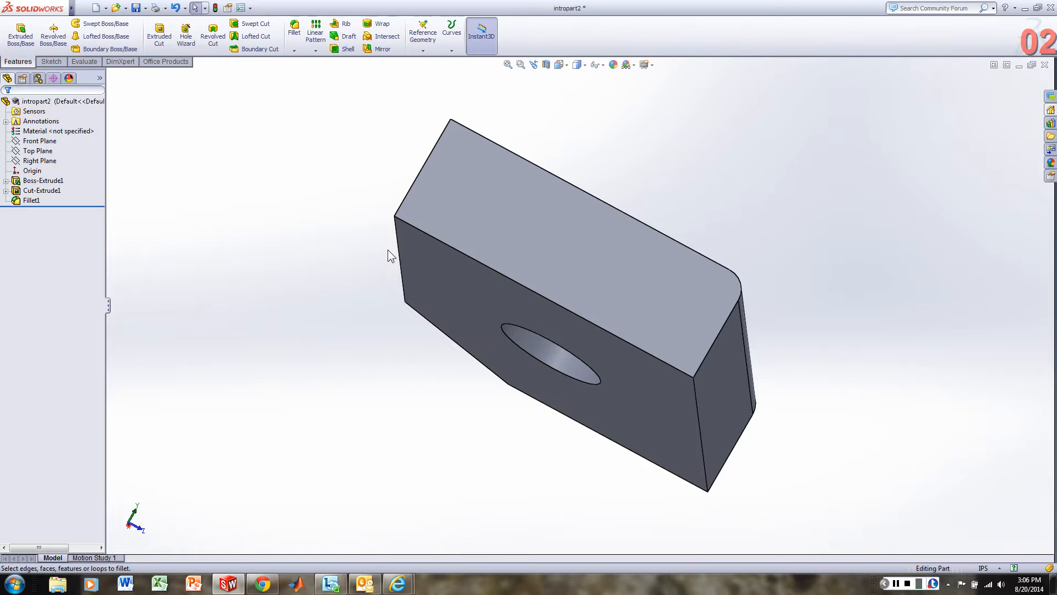
left_click(295, 30)
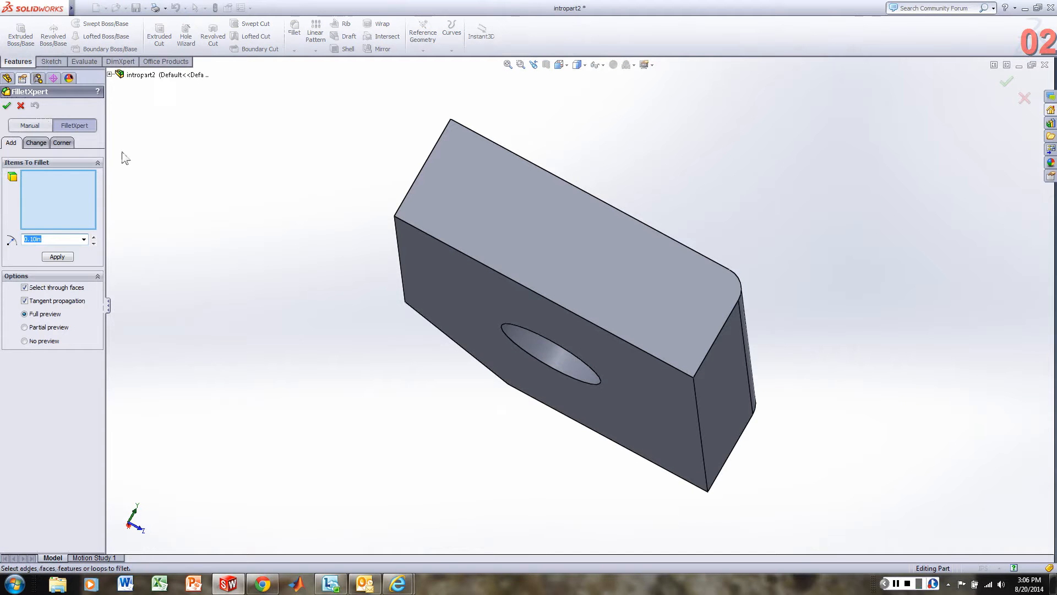
left_click(42, 127)
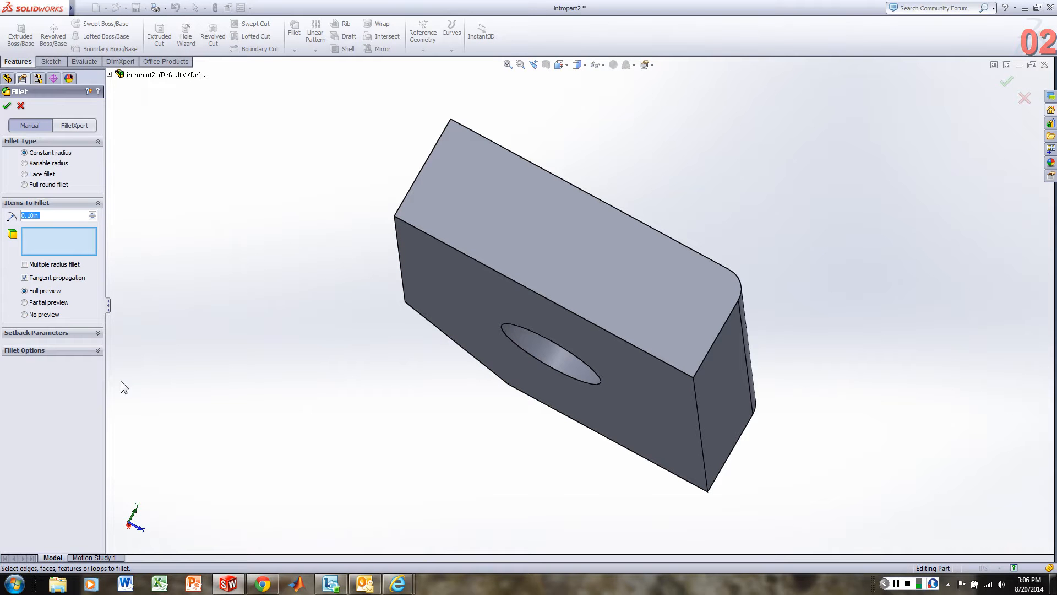
left_click(28, 163)
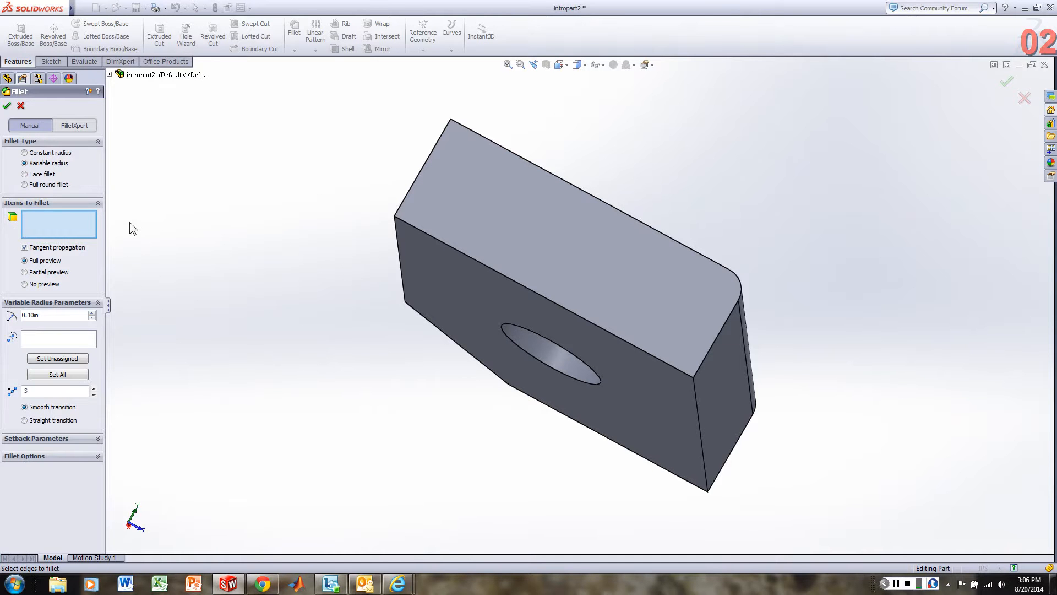
left_click(604, 330)
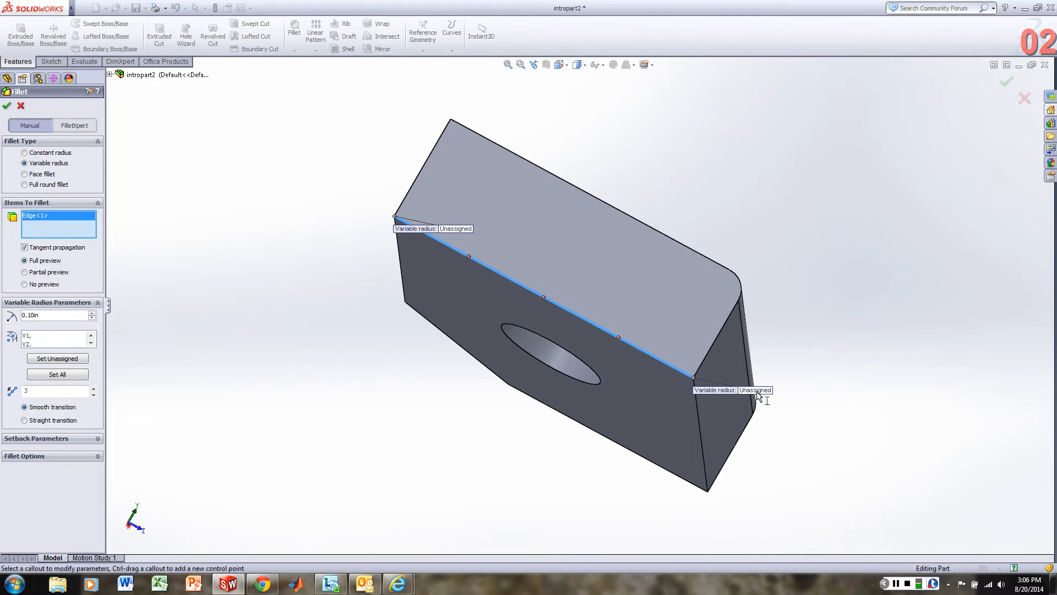
left_click(480, 241)
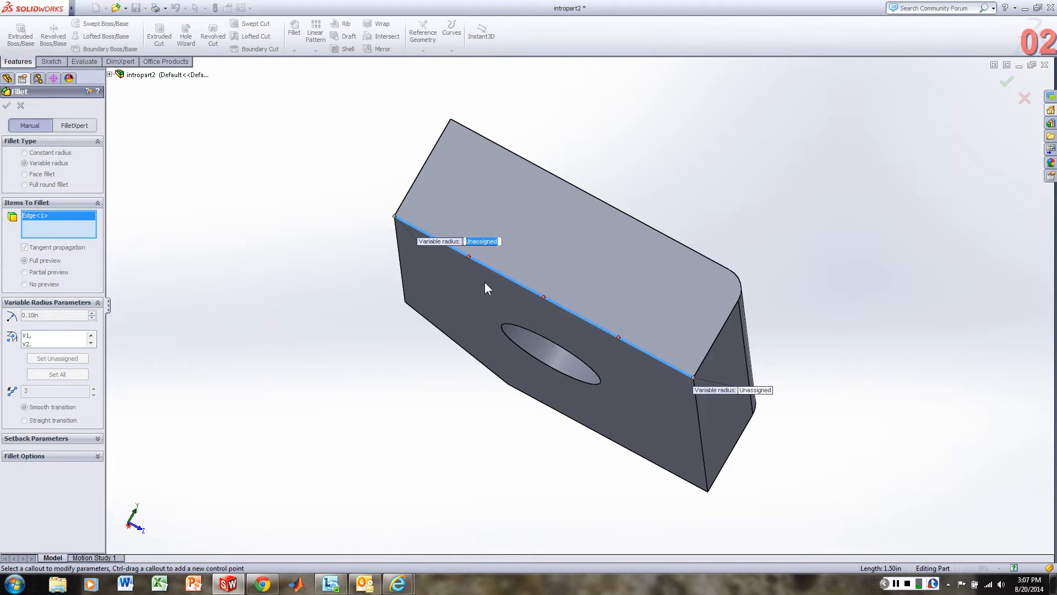
type(".2")
key("Return")
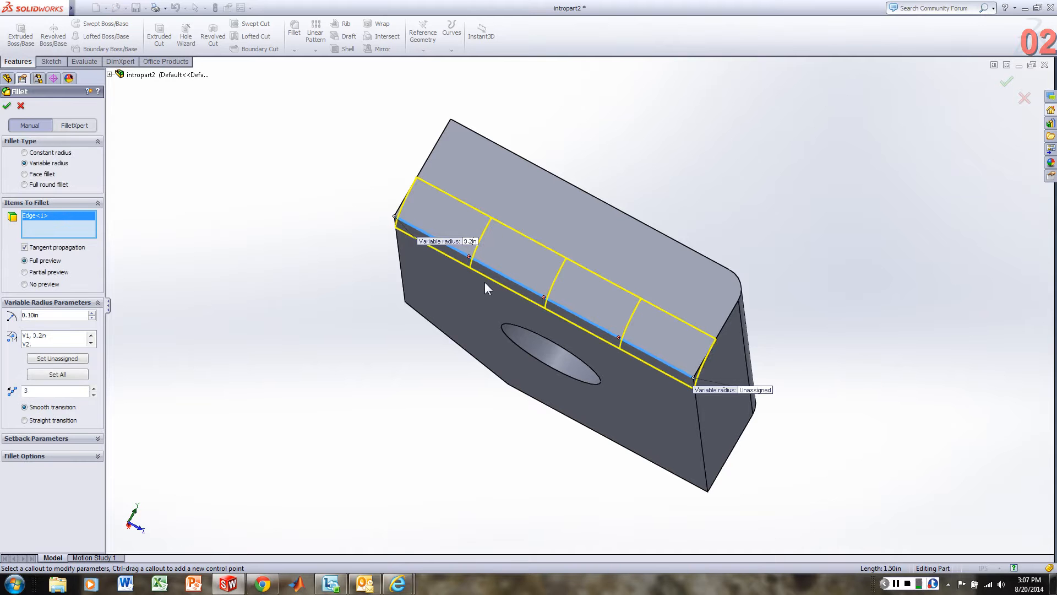
left_click(762, 392)
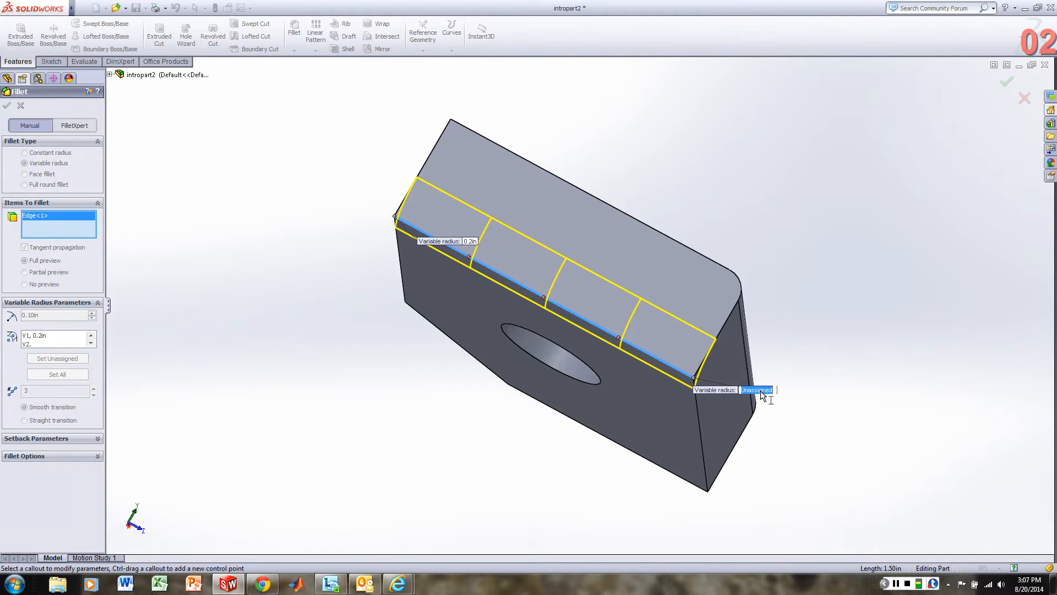
type(".5")
key("Return")
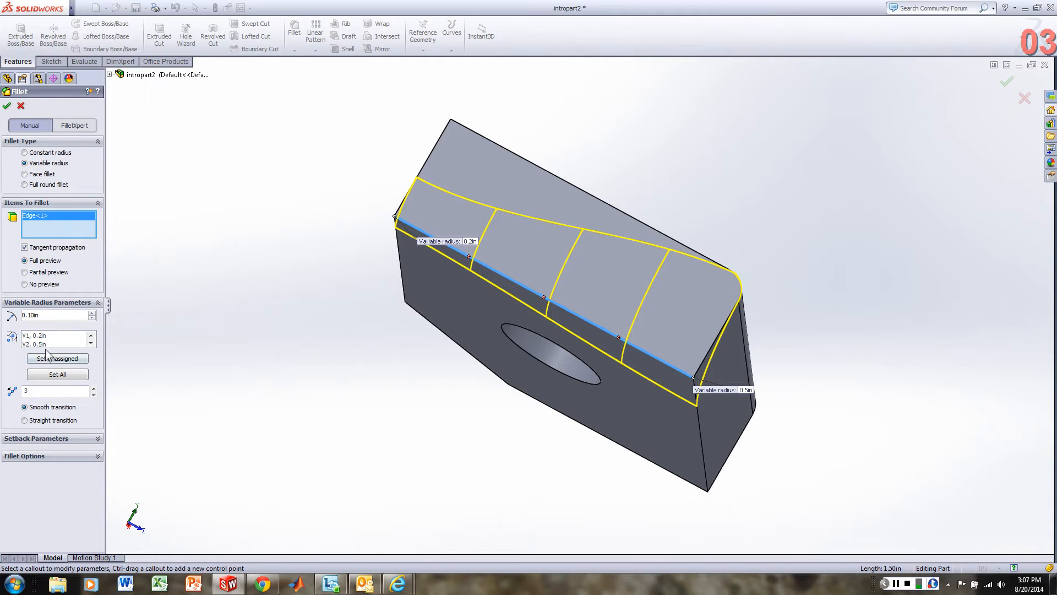
left_click(7, 106)
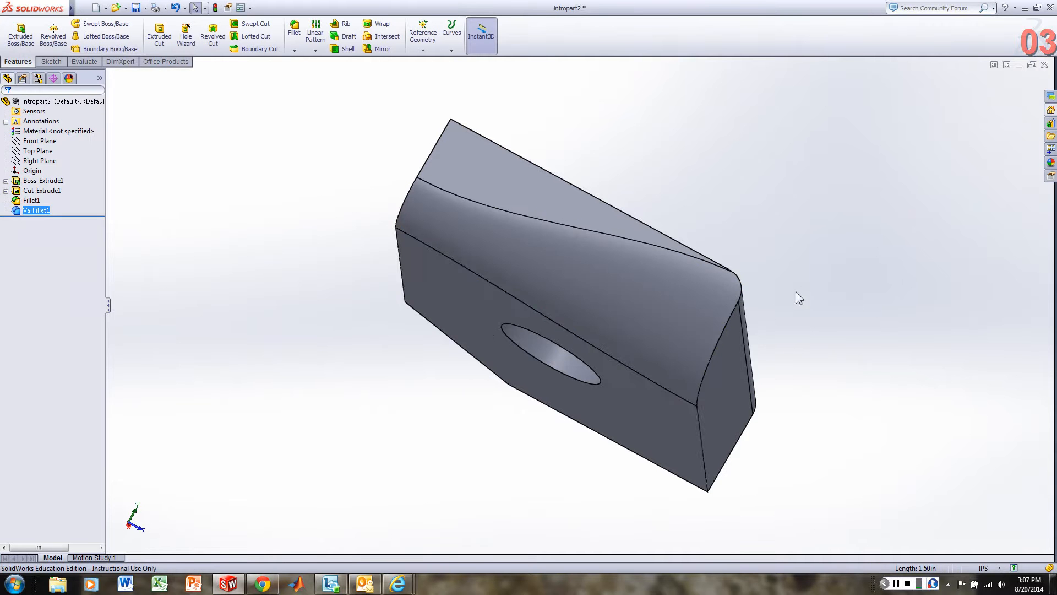
middle_click_drag(796, 292, 831, 322)
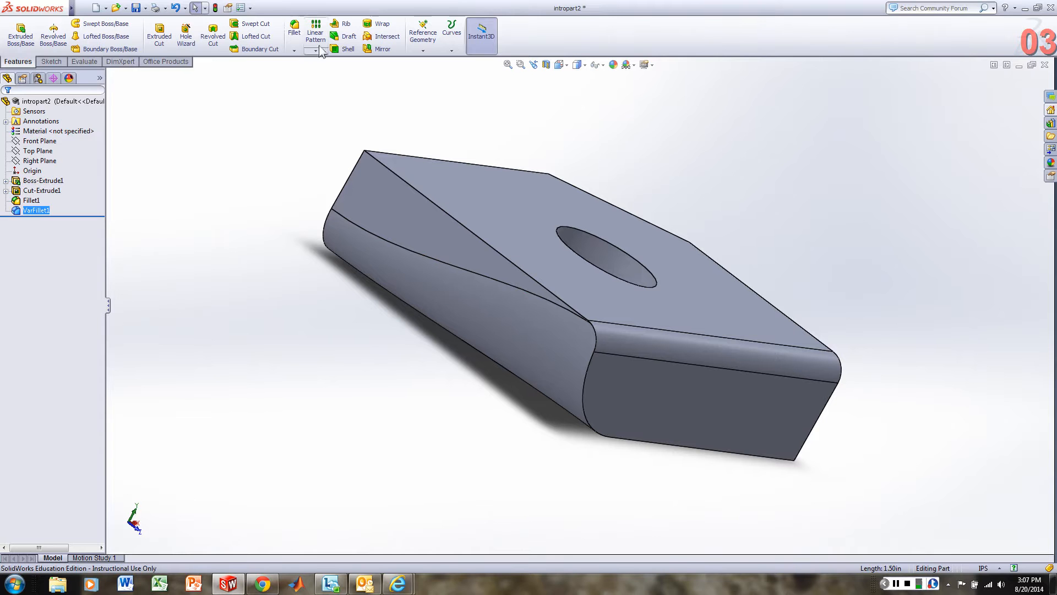
left_click(296, 30)
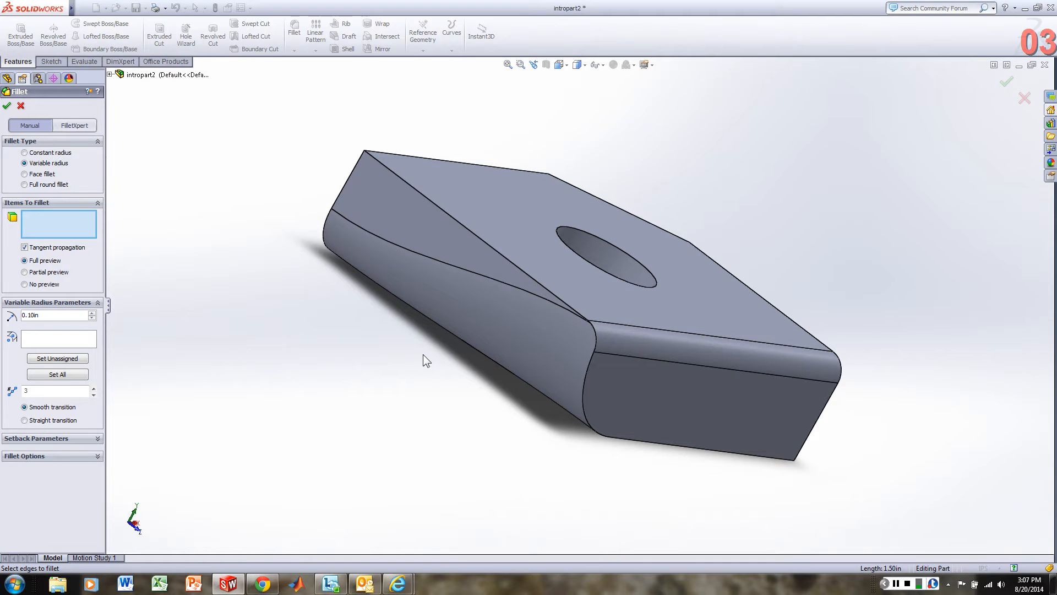
left_click(20, 106)
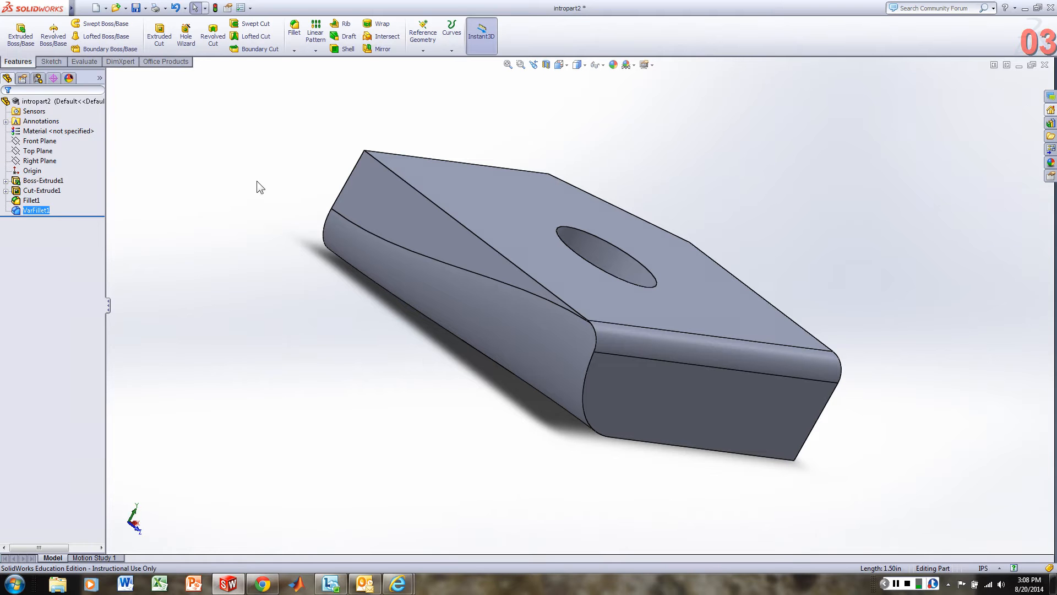
- Chamfer the block's long back top edge by angle and distance, using 0.20 in and 45 degrees
left_click(294, 51)
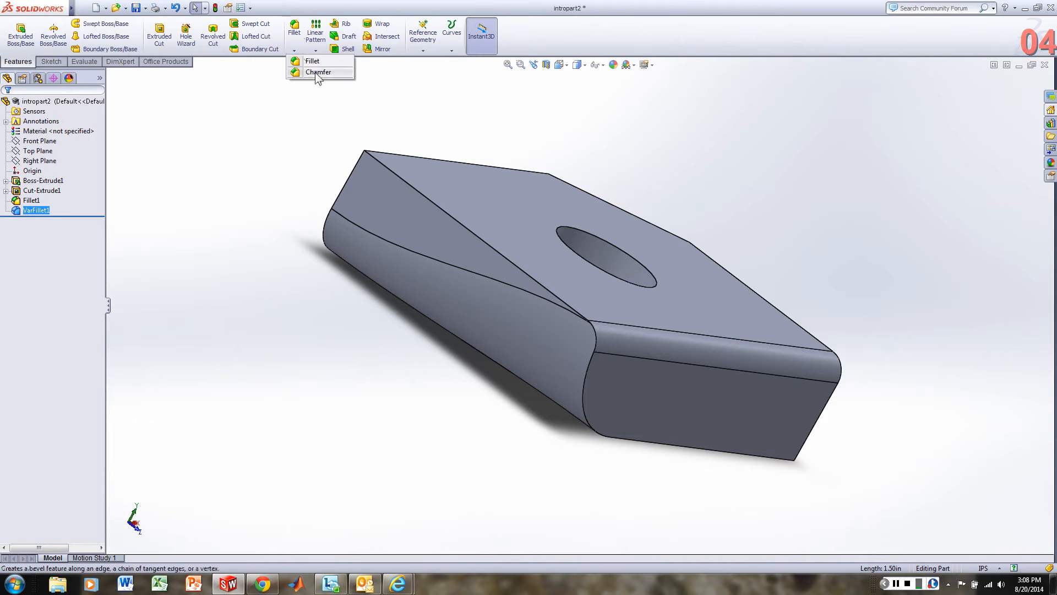
left_click(318, 72)
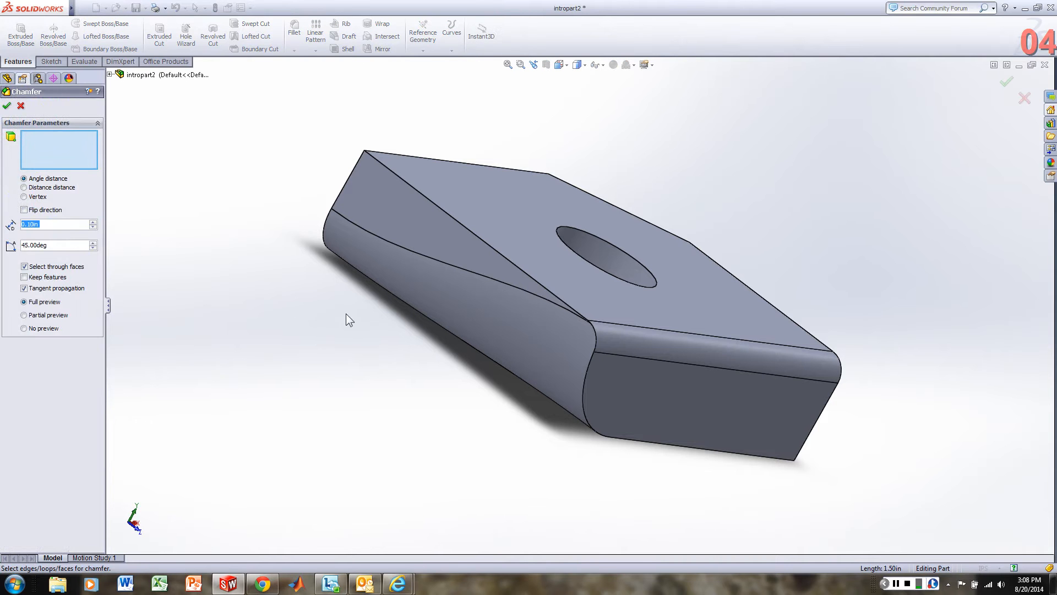
middle_click_drag(339, 316, 360, 425)
middle_click_drag(821, 457, 536, 477)
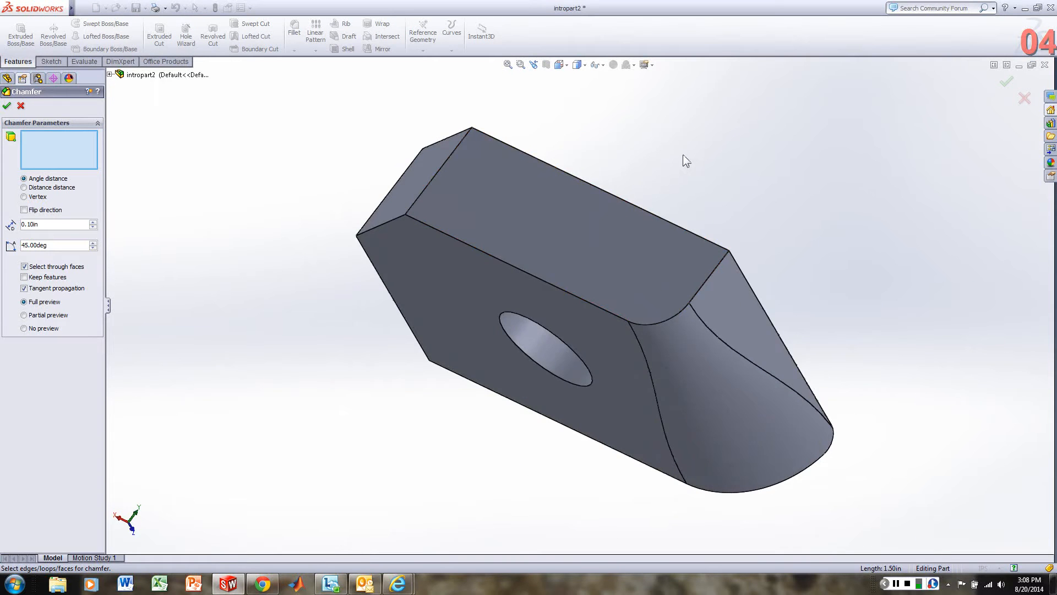
middle_click_drag(683, 154, 638, 244)
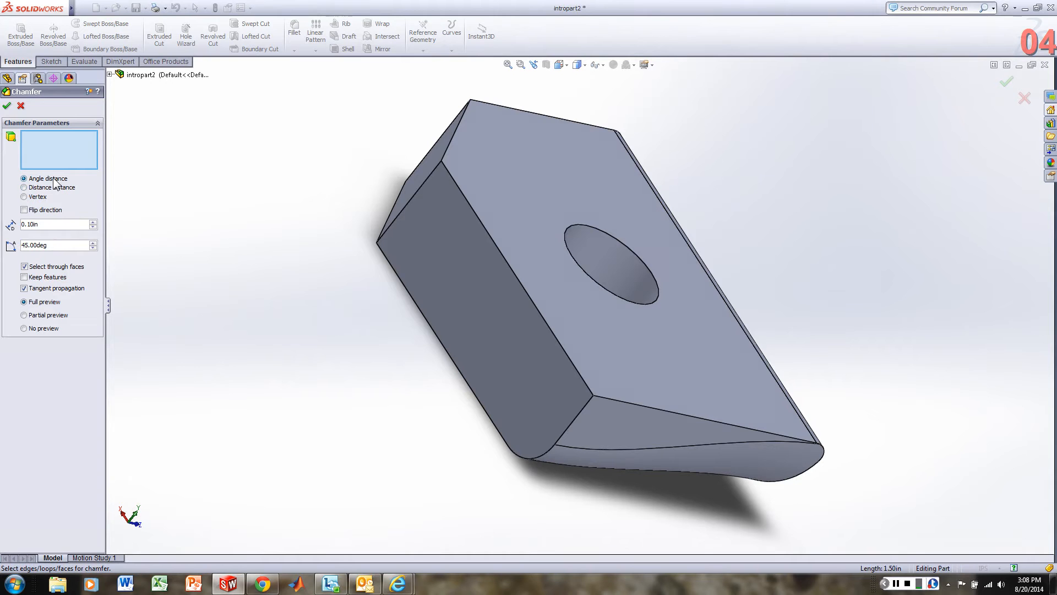
left_click(507, 269)
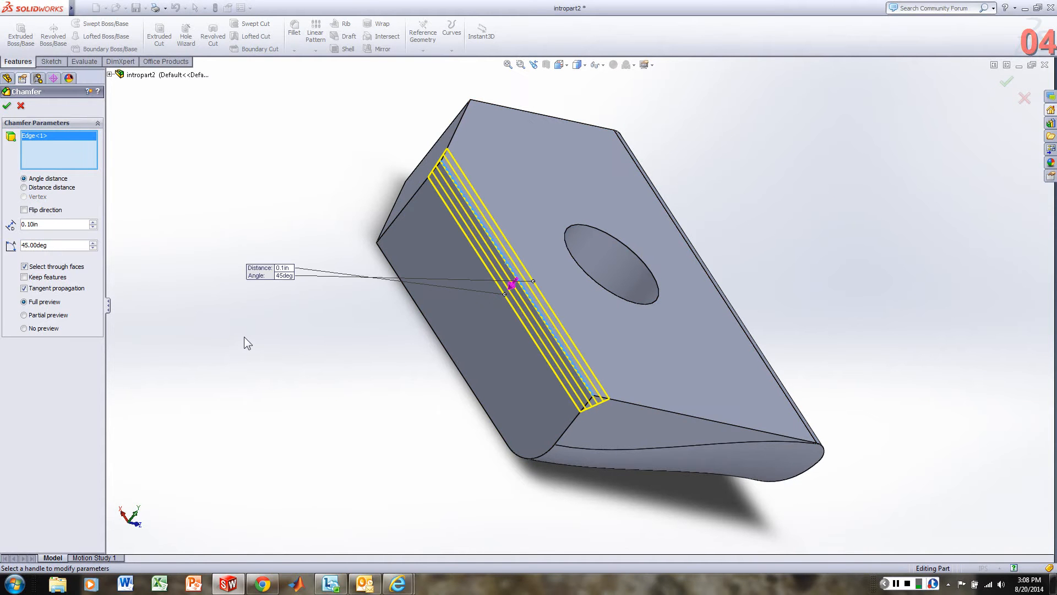
left_click(93, 221)
left_click(93, 222)
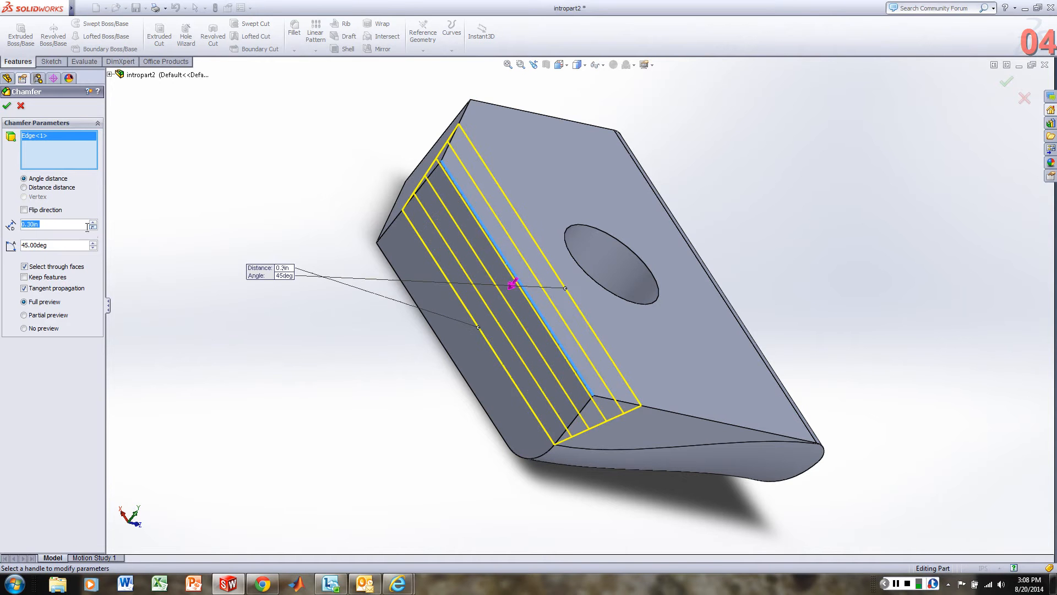
left_click(94, 228)
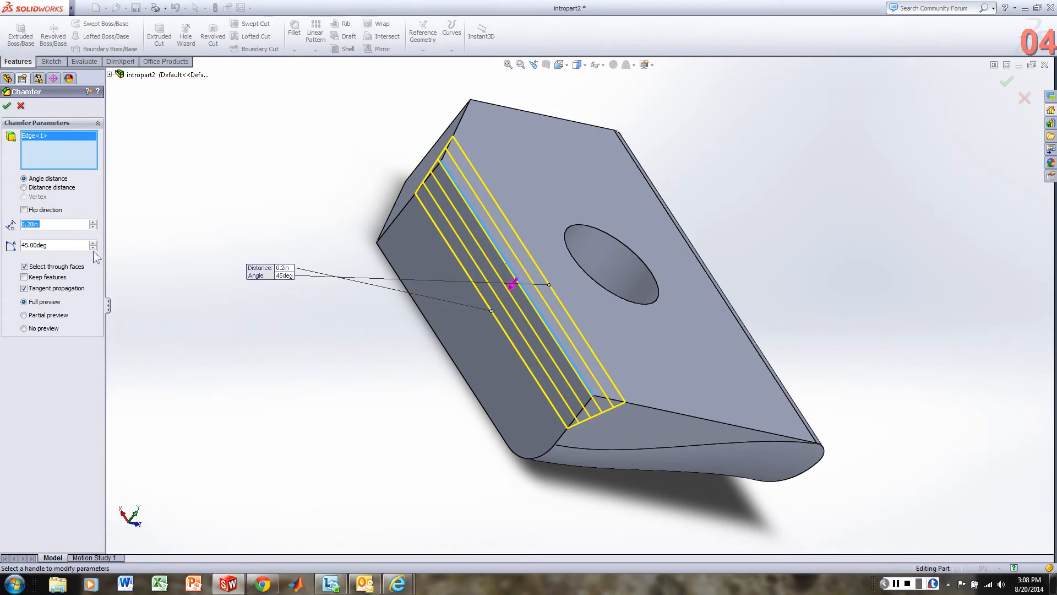
left_click(8, 106)
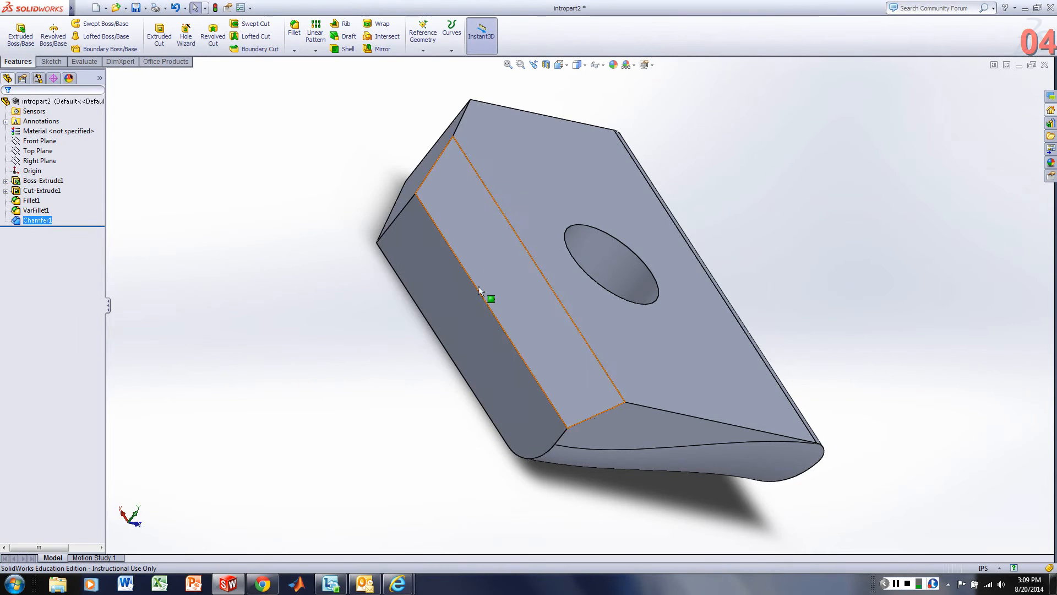
- Save the part on the Desktop under the new file name intropart3
middle_click_drag(980, 353, 934, 275)
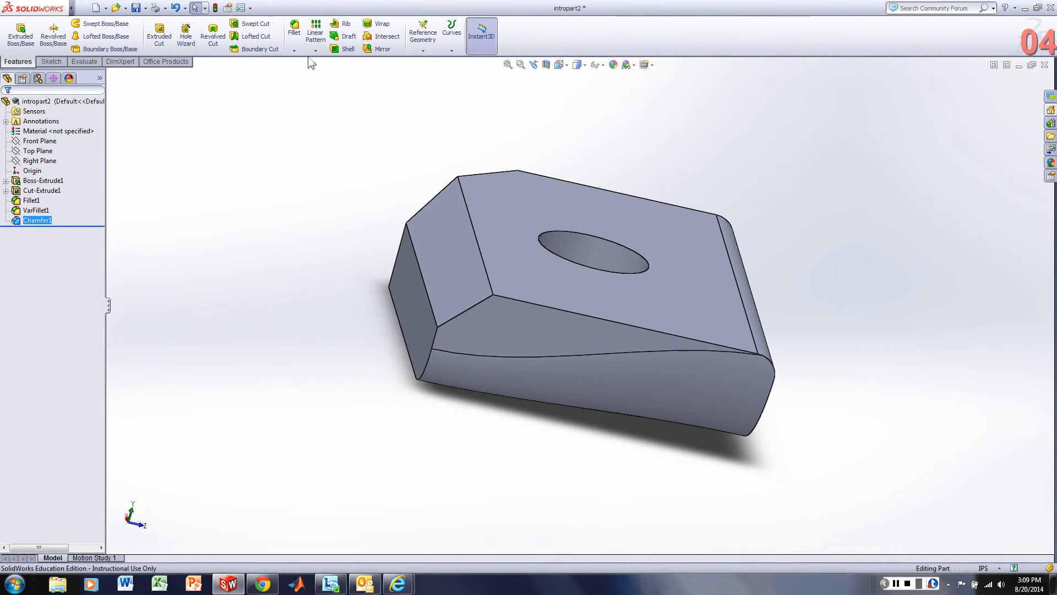
left_click(52, 62)
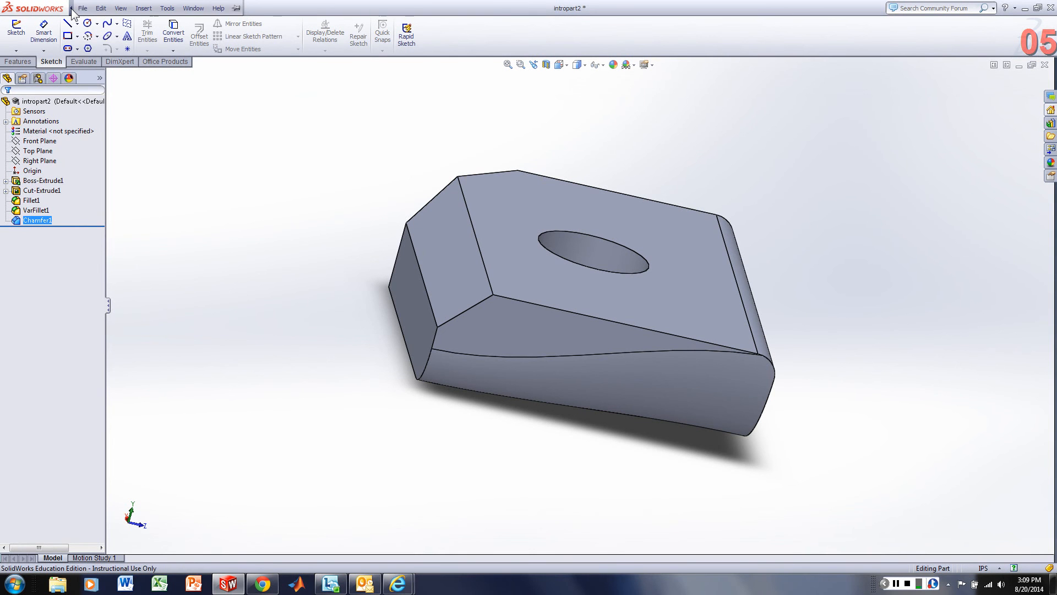
left_click(83, 8)
left_click(100, 99)
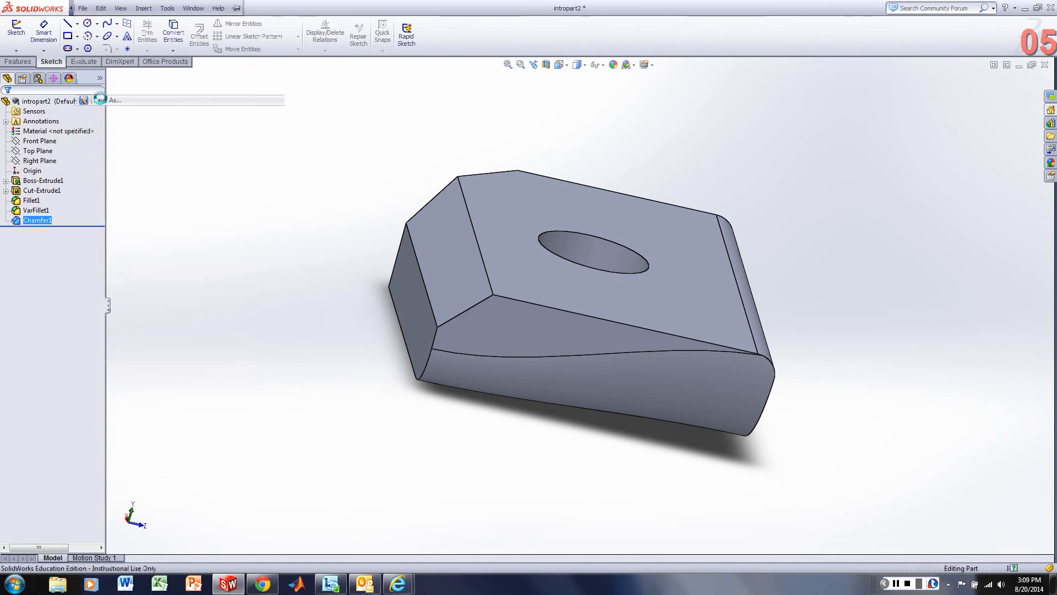
left_click(450, 324)
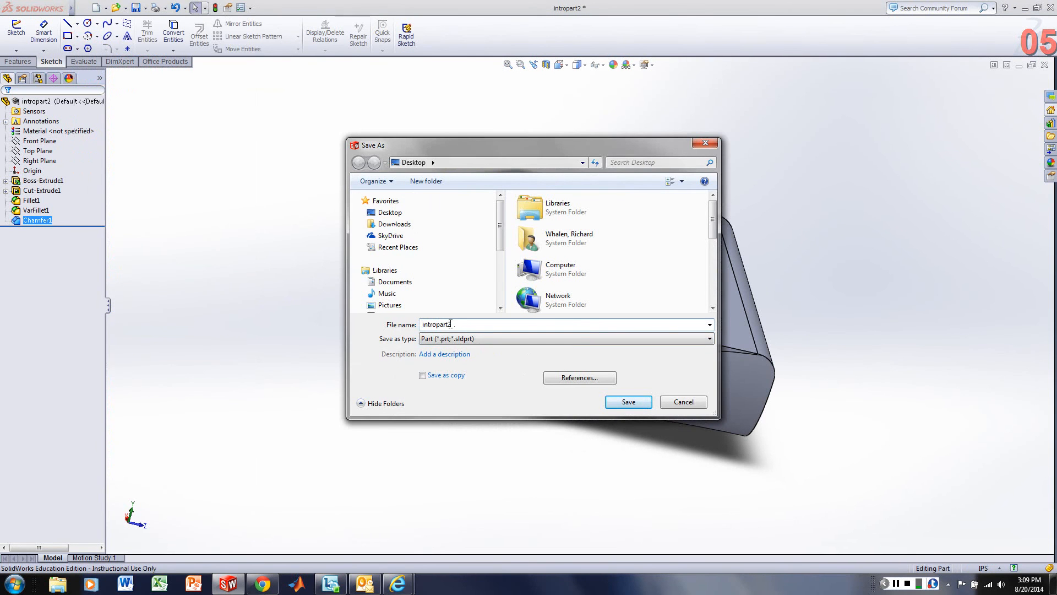
left_click_drag(450, 324, 467, 340)
type("3")
left_click(612, 402)
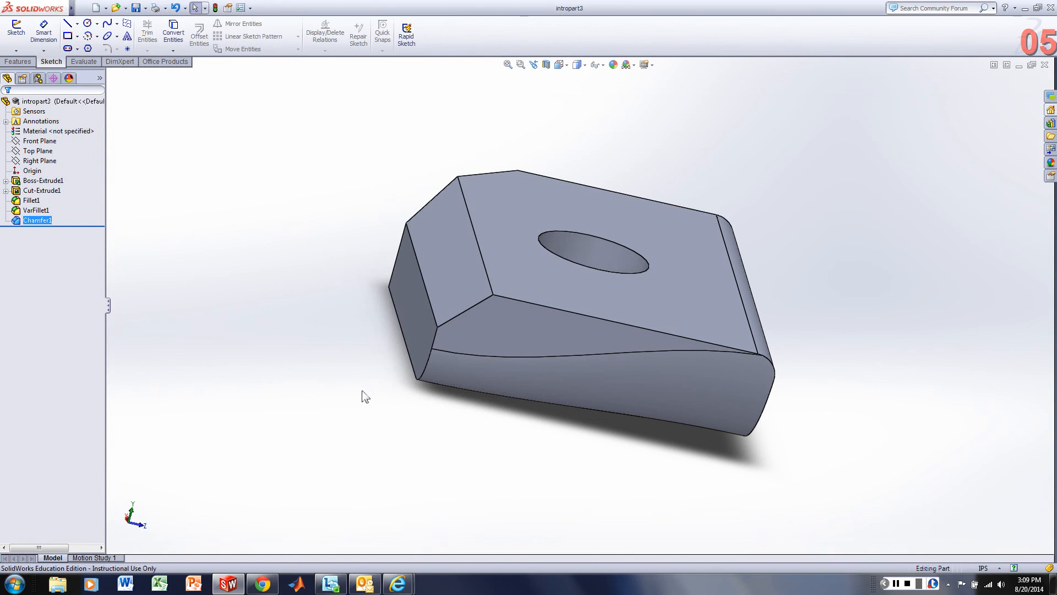